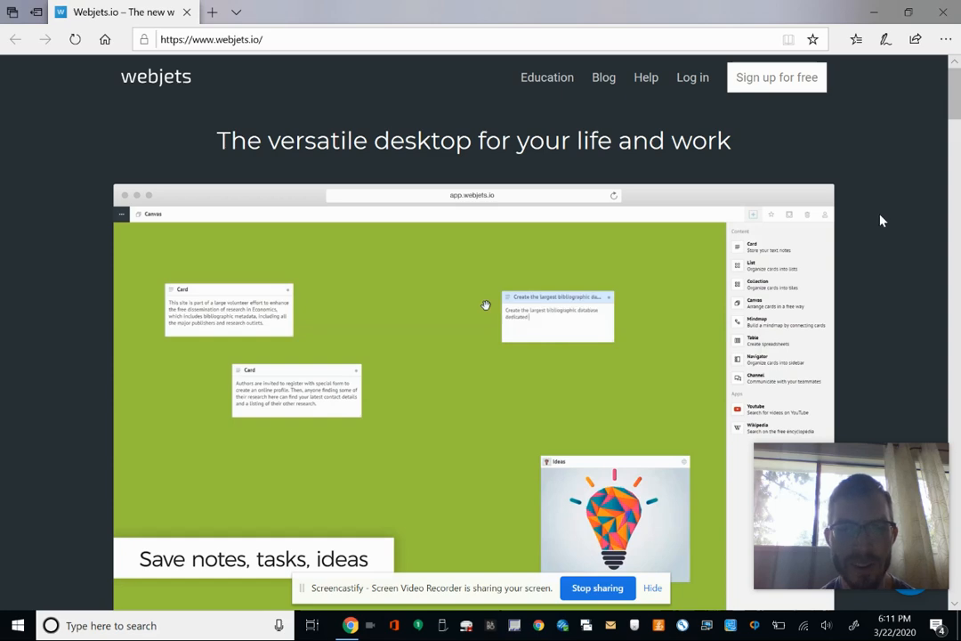
Step: Switch to the Webjets workspace, then create a new board and open it
scroll(875, 279, "down", 1)
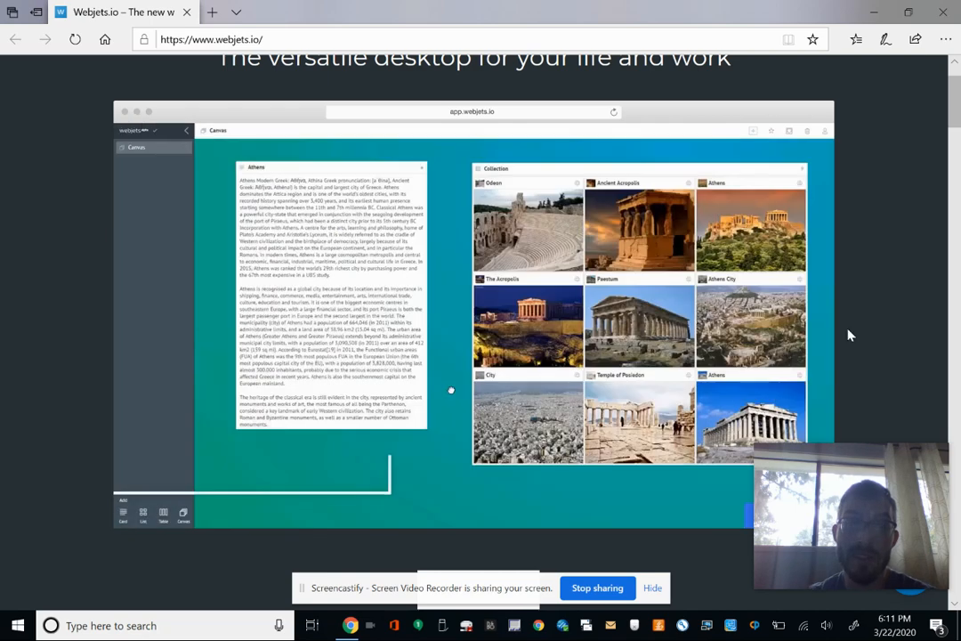
key("alt+Tab")
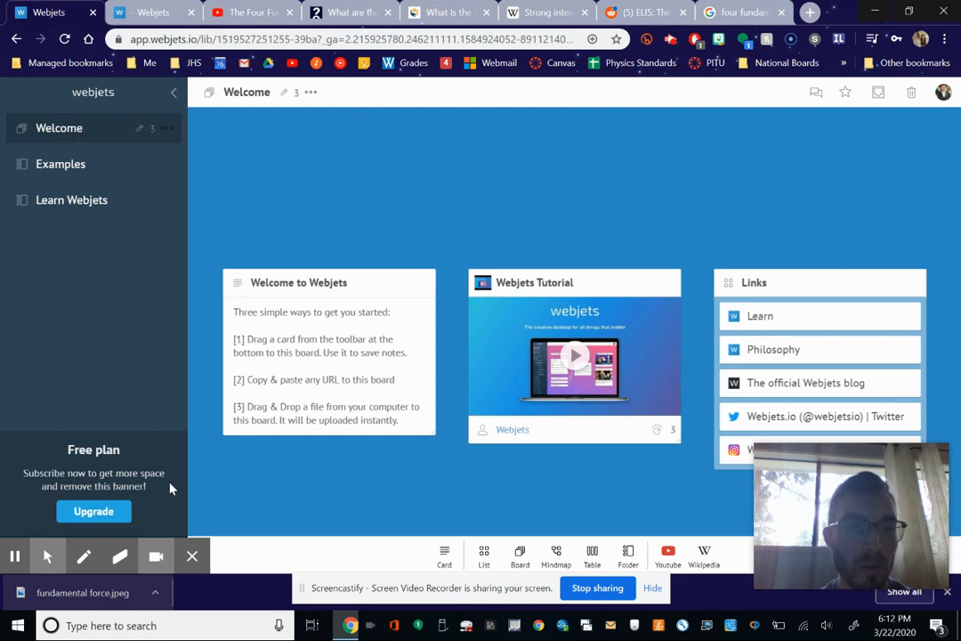
left_click(189, 558)
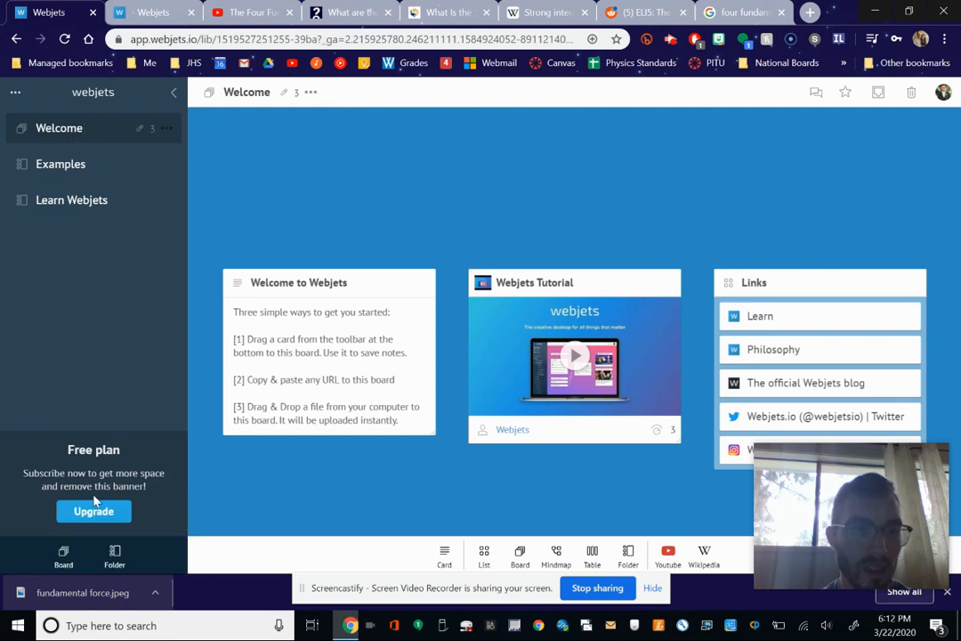
left_click(65, 561)
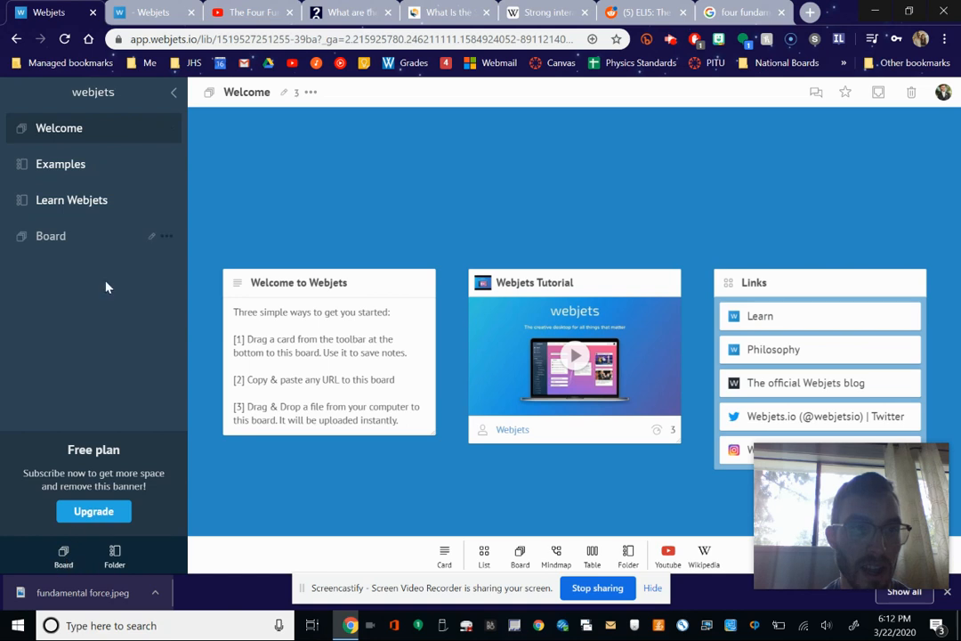
left_click(87, 236)
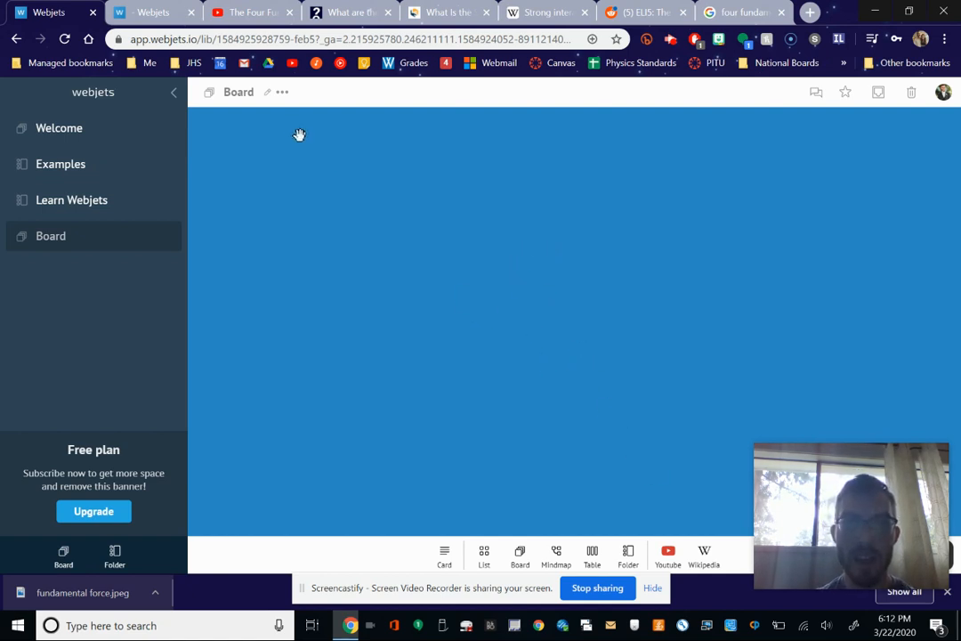
Step: Paste the YouTube link of "The Four Fundamental Forces Of Physics Explained" onto the board and place its card in the upper area
left_click(258, 13)
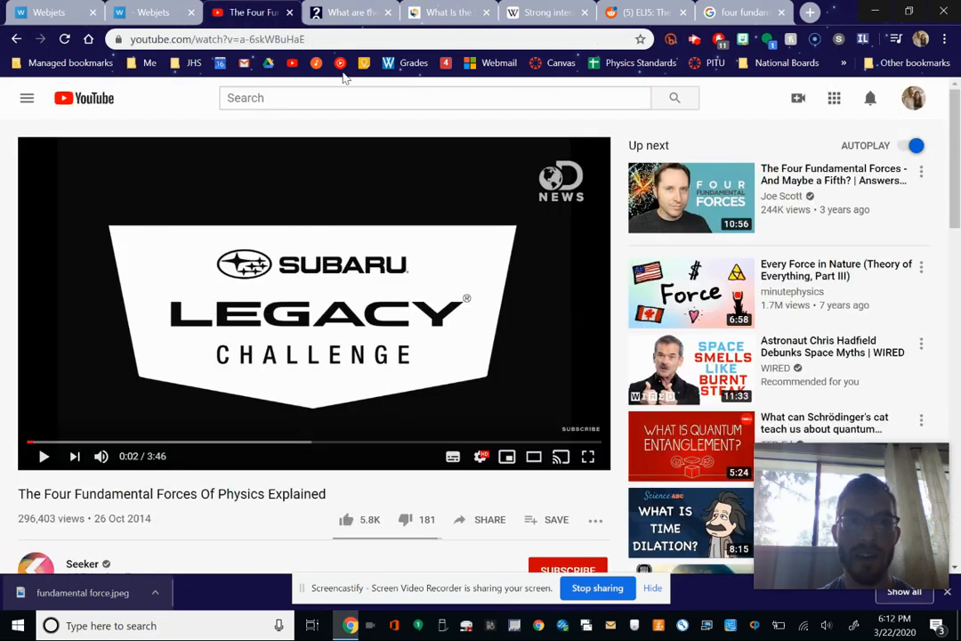
left_click(317, 39)
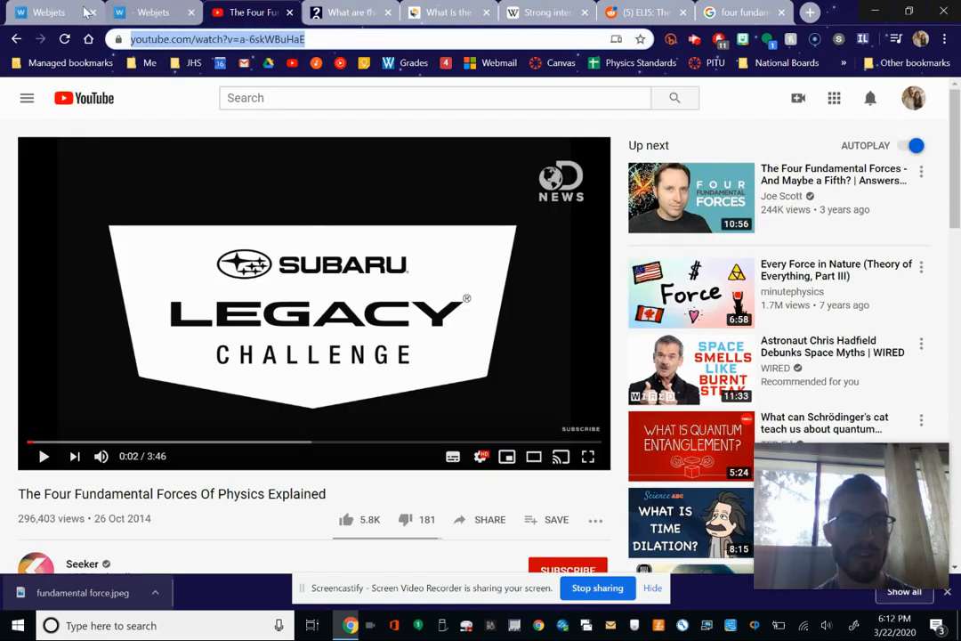
left_click(51, 13)
key("ctrl+v")
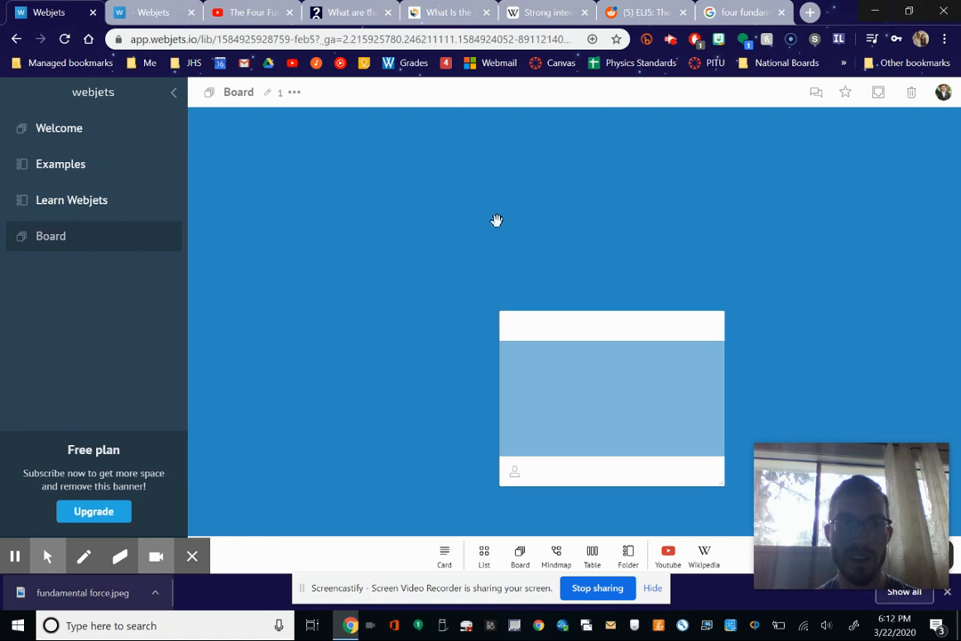
left_click_drag(614, 332, 434, 225)
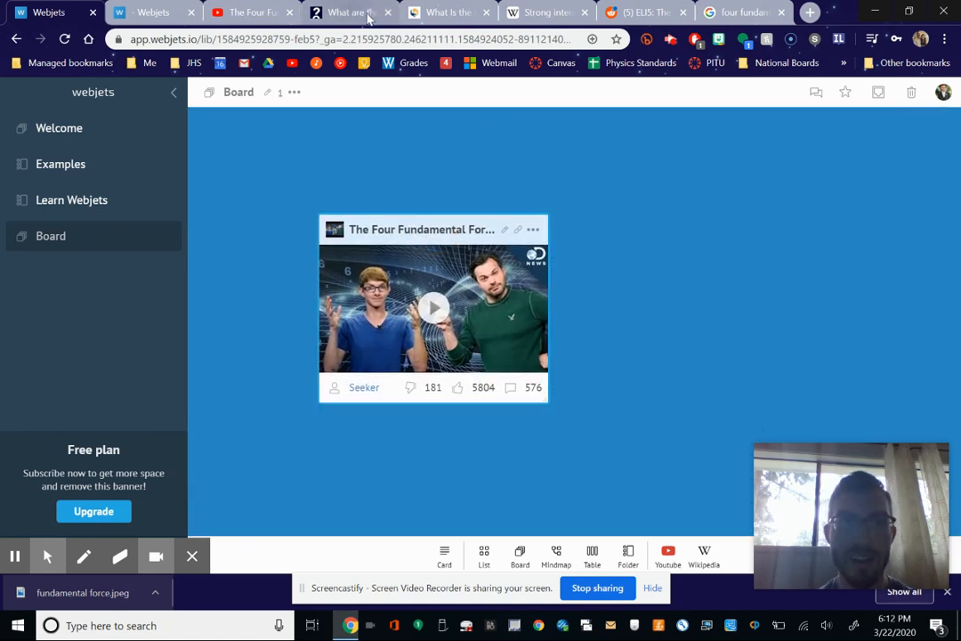
Step: Paste the link of the Reddit ELI5 four fundamental forces thread onto the board and spread it and the video card apart
left_click(636, 12)
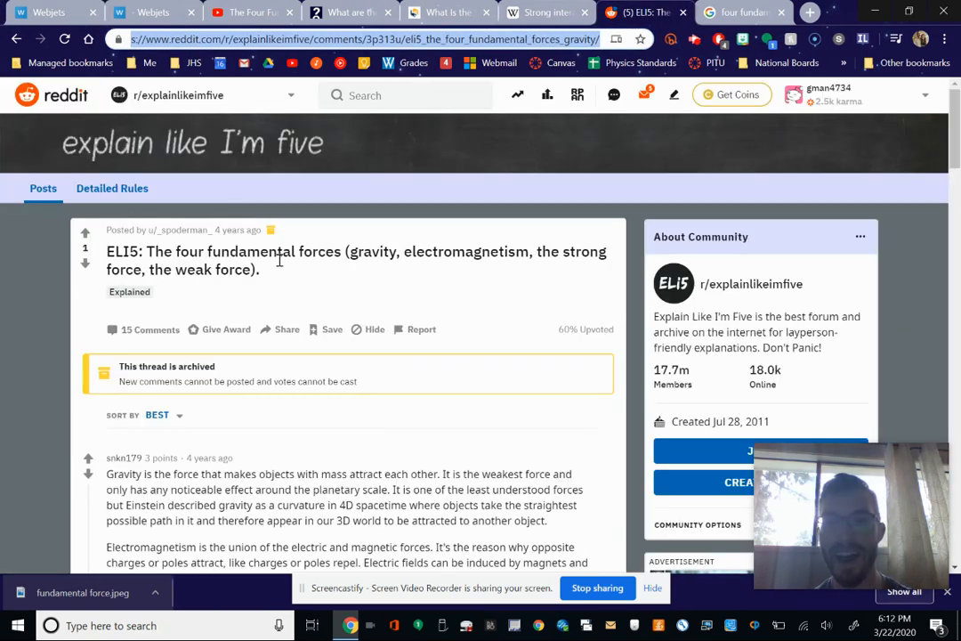
right_click(324, 40)
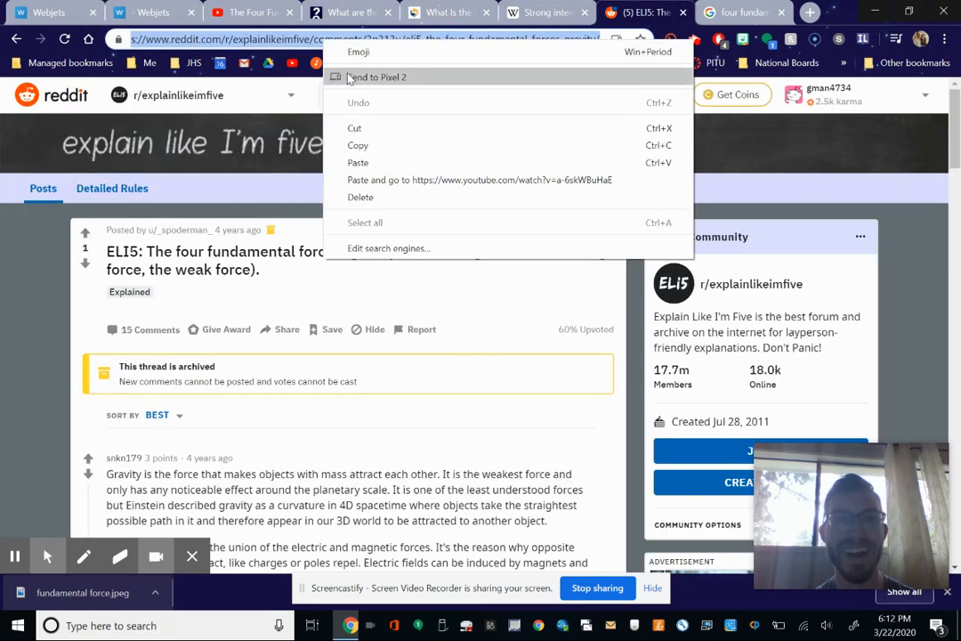
left_click(357, 145)
left_click(54, 12)
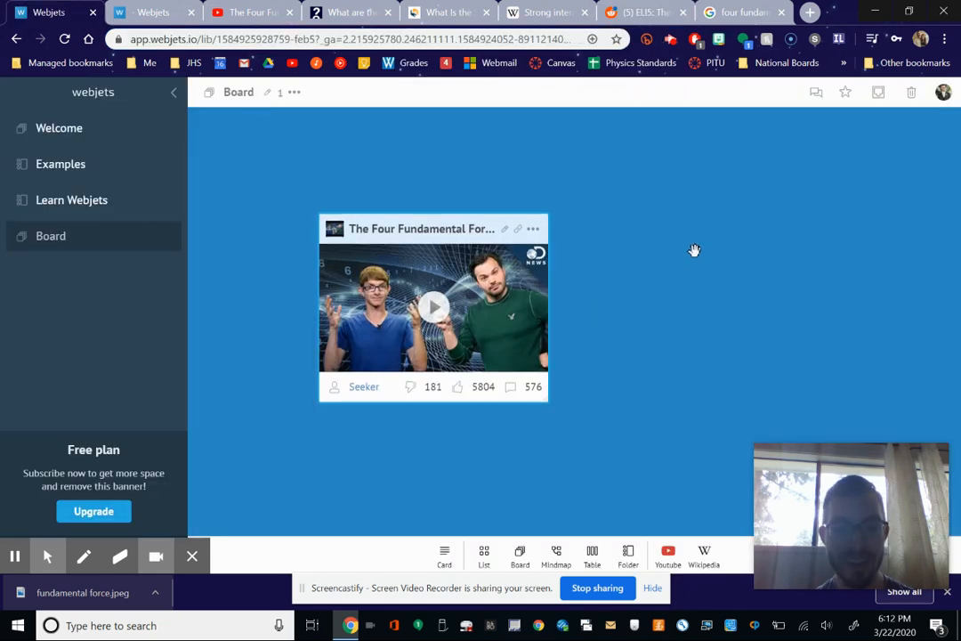
key("ctrl+v")
left_click_drag(597, 287, 780, 183)
left_click_drag(499, 226, 428, 166)
Step: Upload the downloaded file fundamental force.jpeg to the board and place the image below the video card
left_click_drag(101, 596, 386, 440)
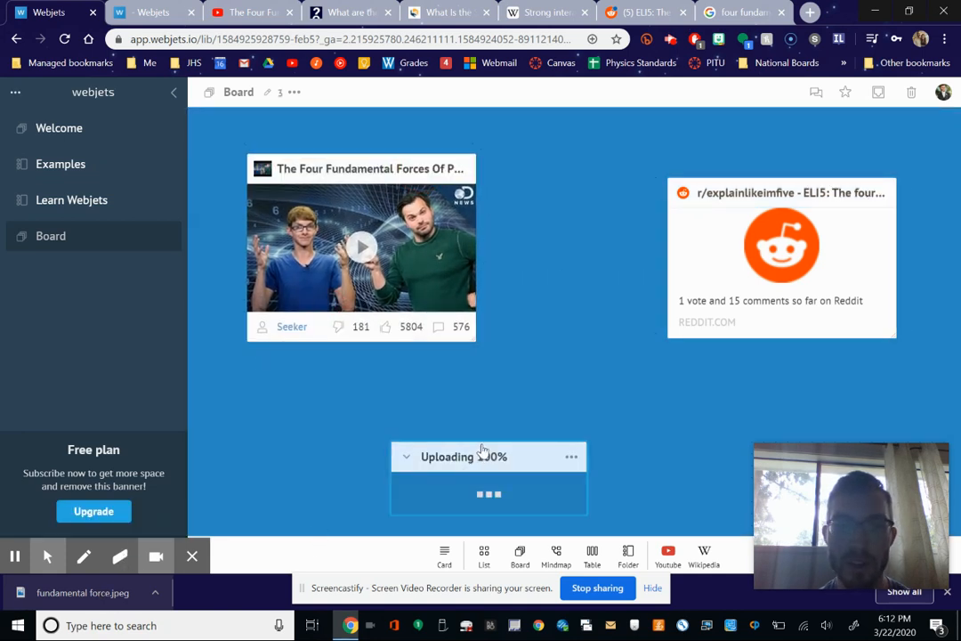
left_click_drag(470, 457, 387, 419)
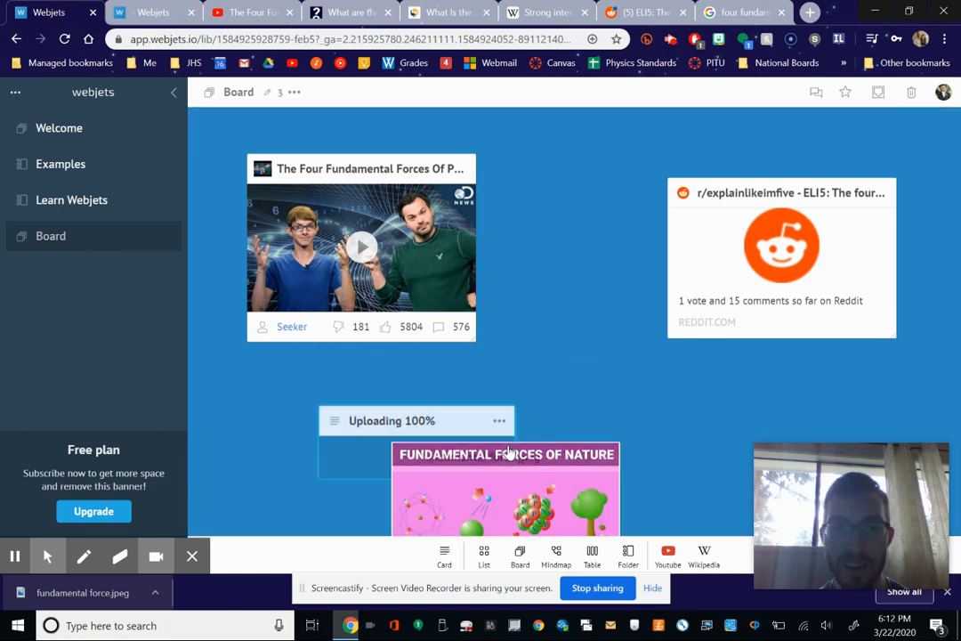
left_click_drag(478, 454, 331, 439)
right_click(354, 385)
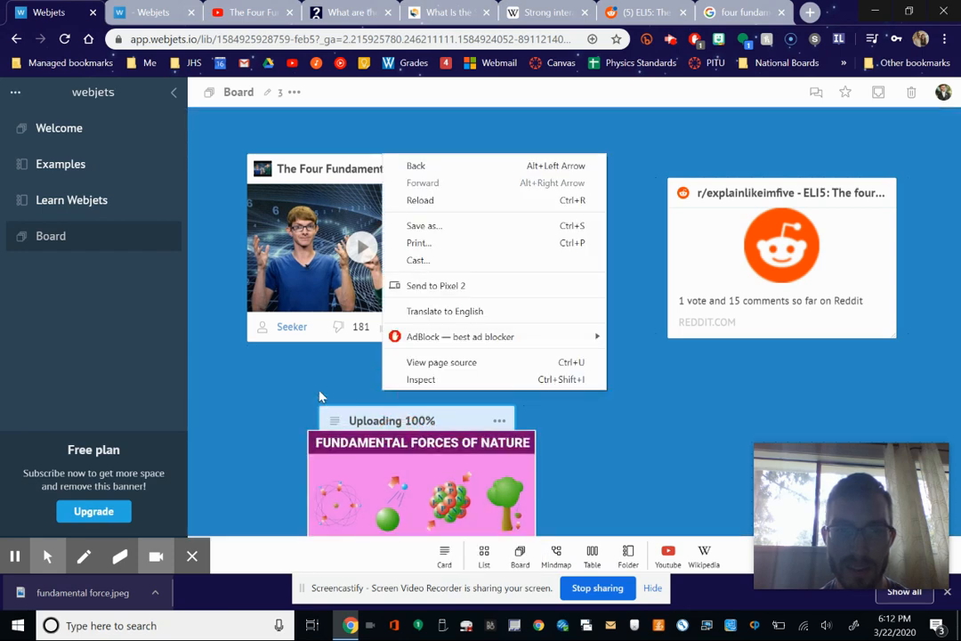
left_click(320, 397)
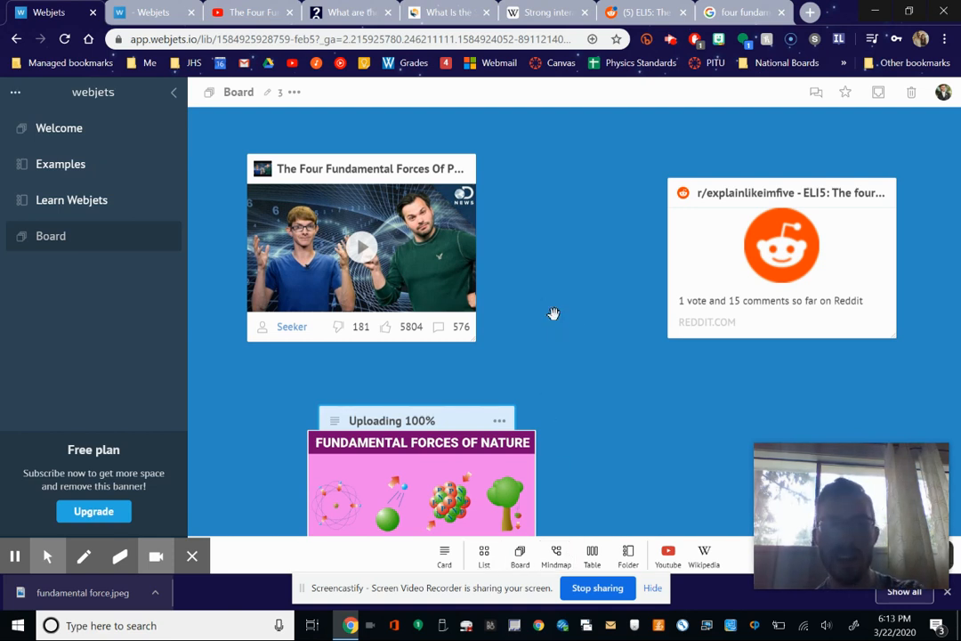
Step: Add a text card to the board reading "Gravitational force" with the lines "-jfklfo" and "-wkfjkf" beneath it
double_click(553, 314)
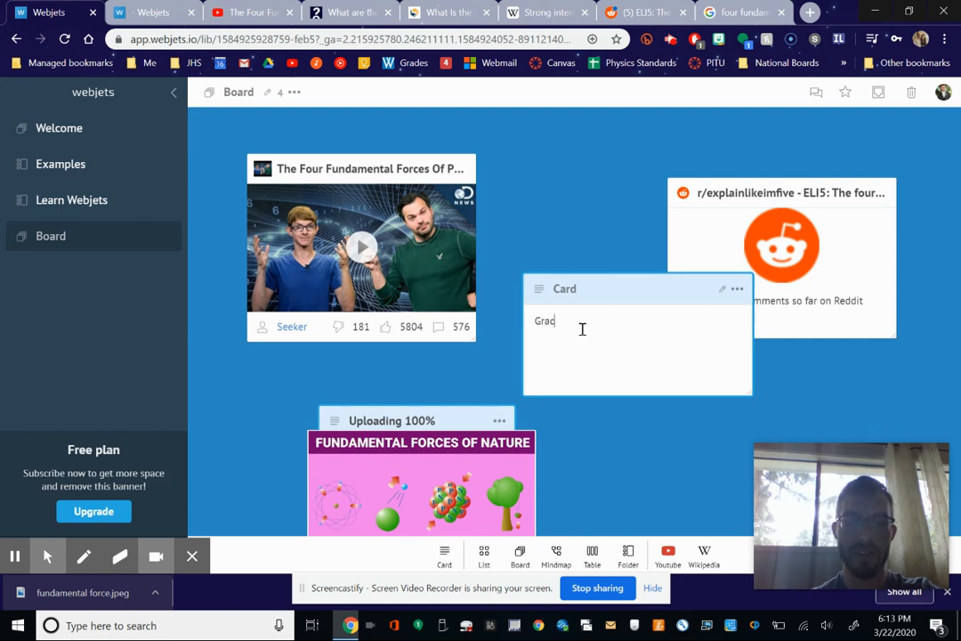
type("Gracitationa")
key("BackSpace")
key("BackSpace")
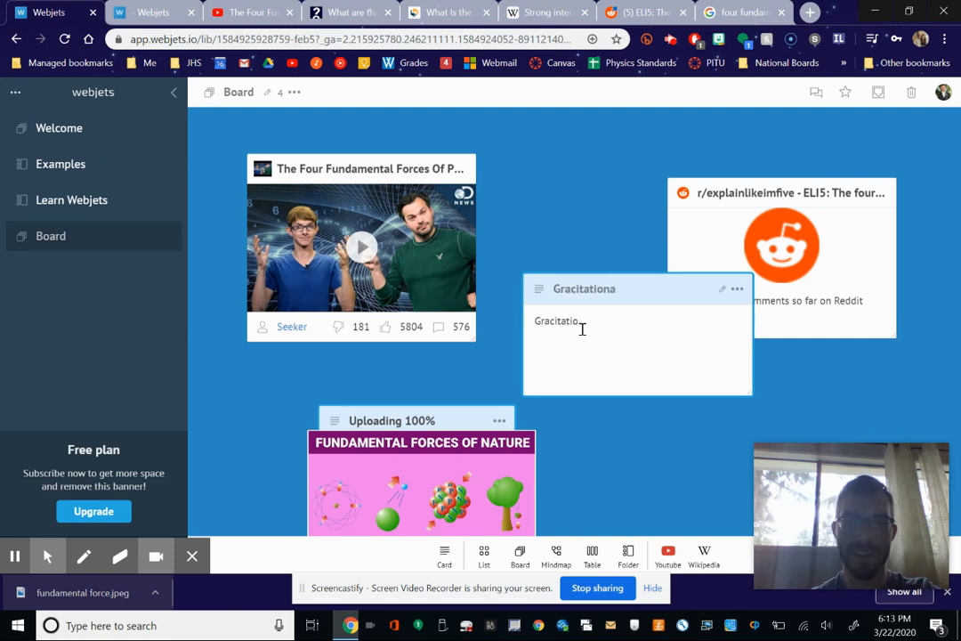
key("BackSpace")
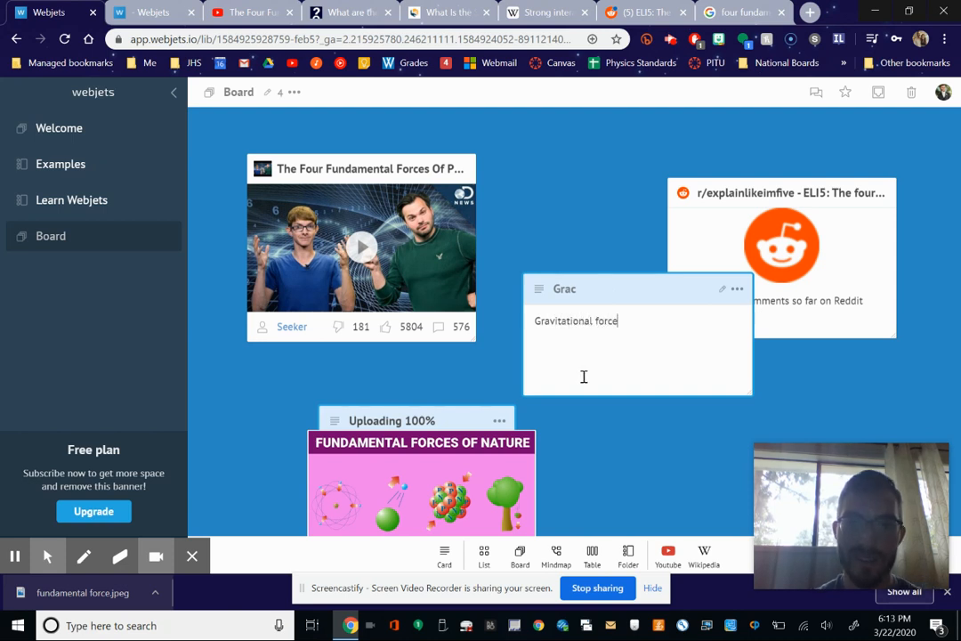
left_click(680, 434)
left_click(637, 322)
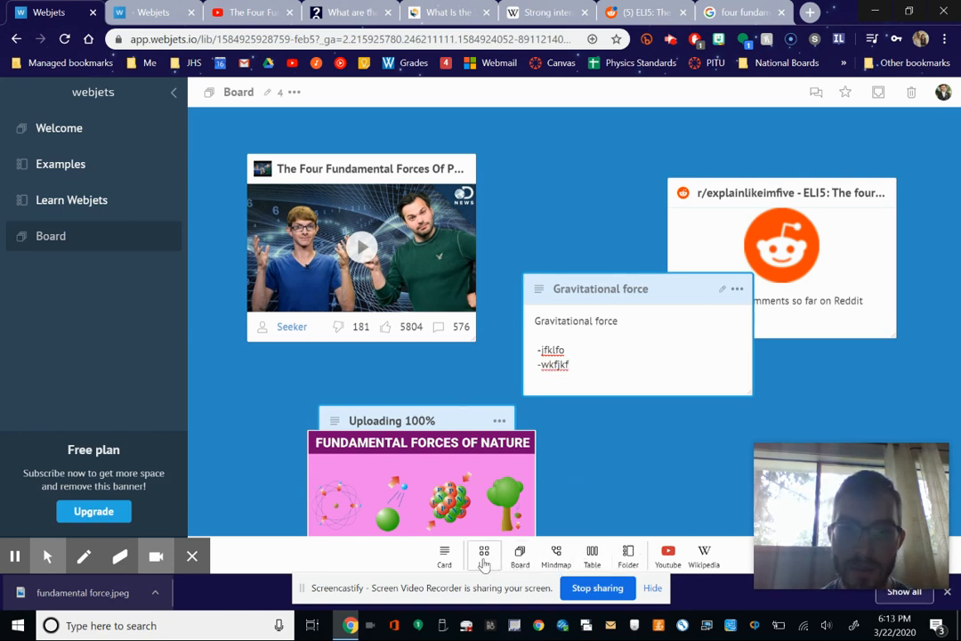
Step: Add a list between the video and Reddit cards and put the Gravitational force card into it
left_click(483, 561)
left_click_drag(605, 418, 540, 224)
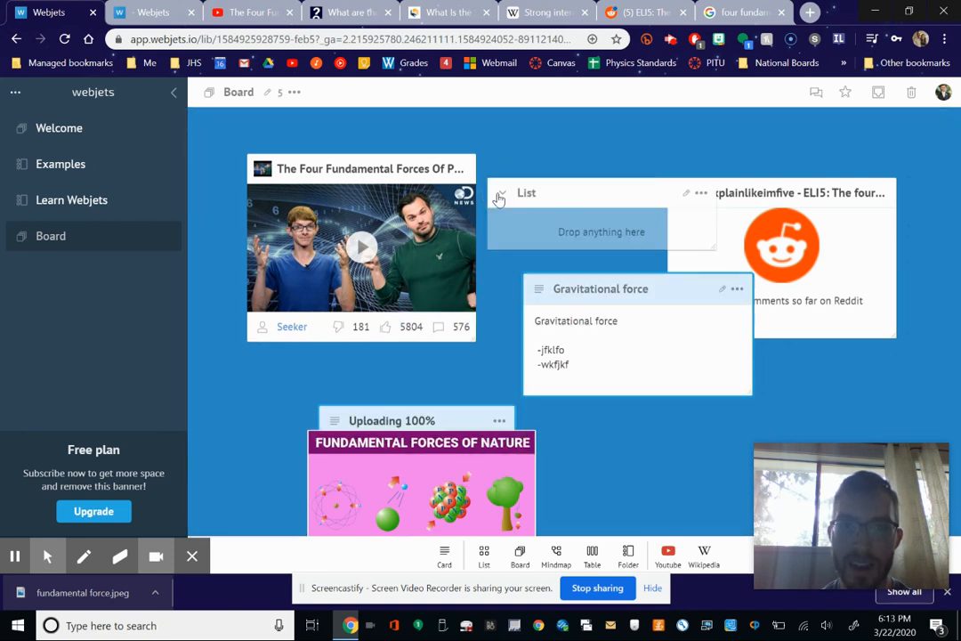
left_click_drag(605, 290, 577, 233)
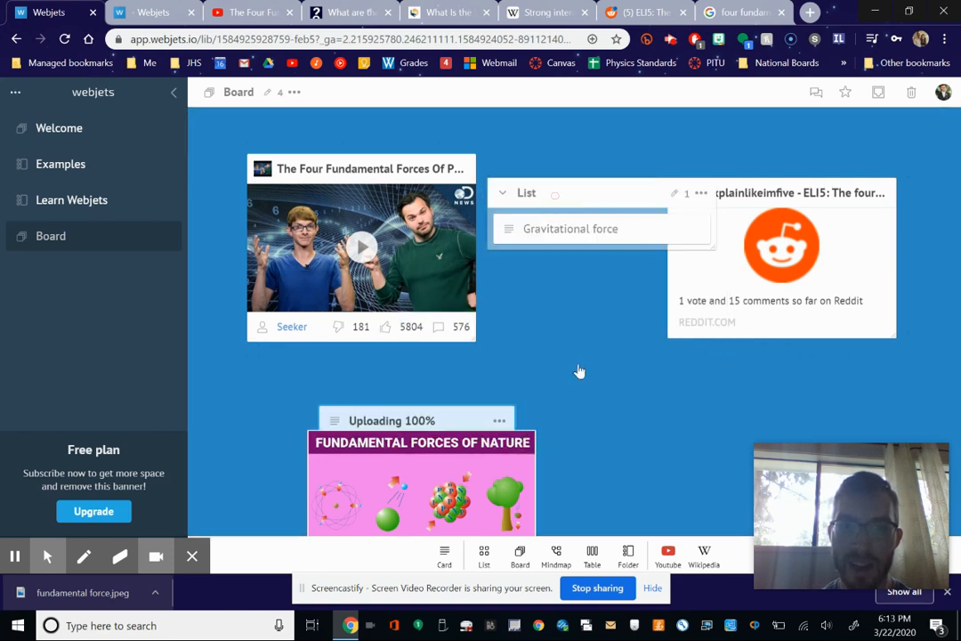
left_click(93, 134)
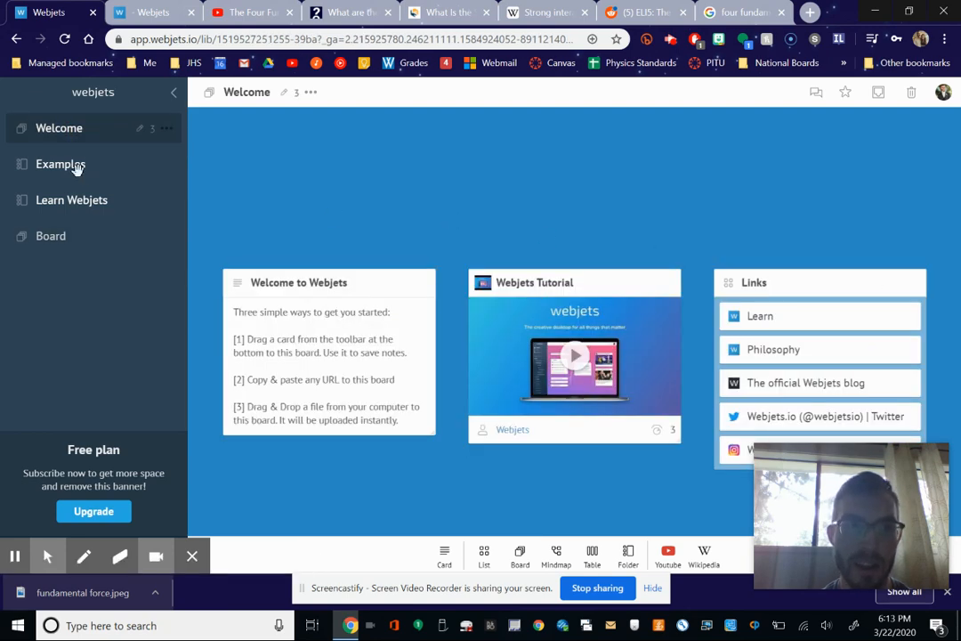
left_click(69, 238)
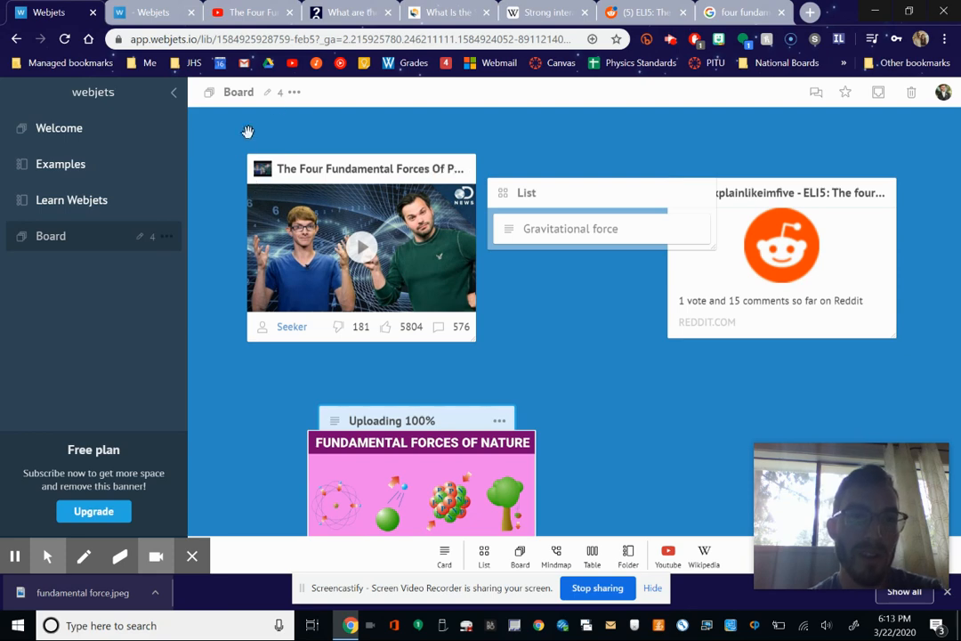
Step: Publish the board and open its published link in a new tab to view the page
left_click(294, 93)
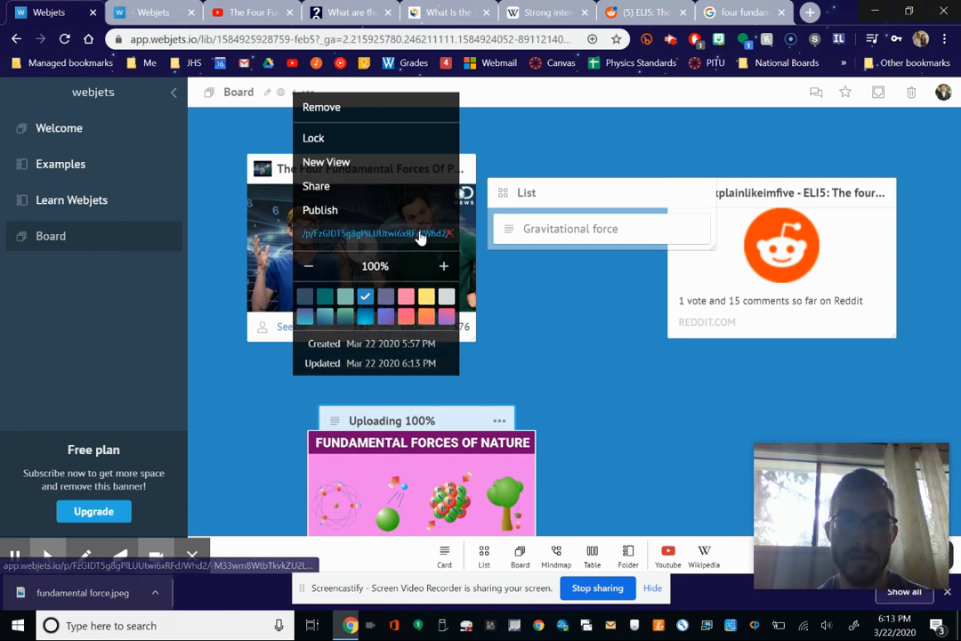
right_click(424, 239)
left_click(408, 234)
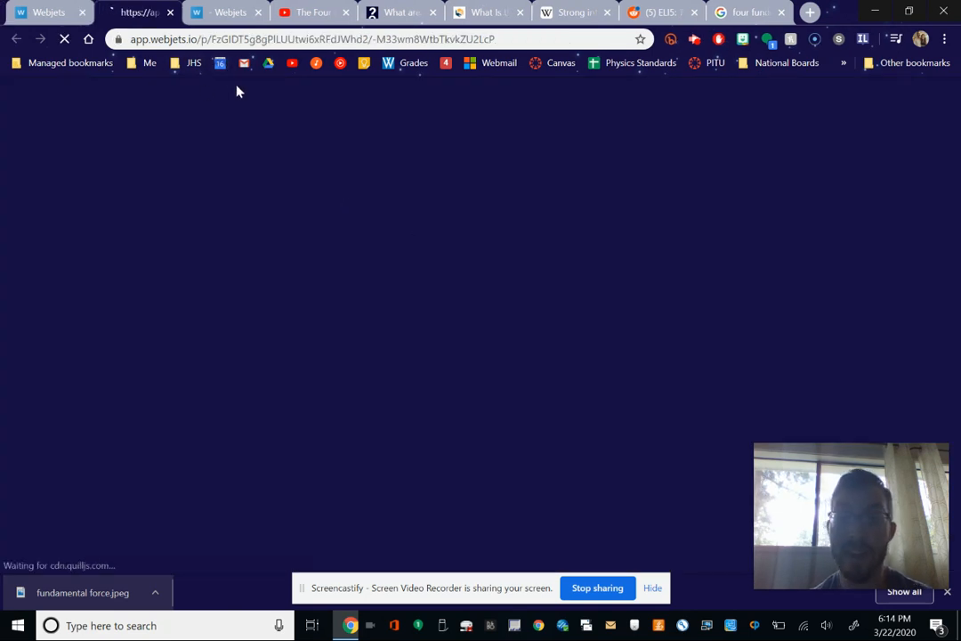
left_click(225, 11)
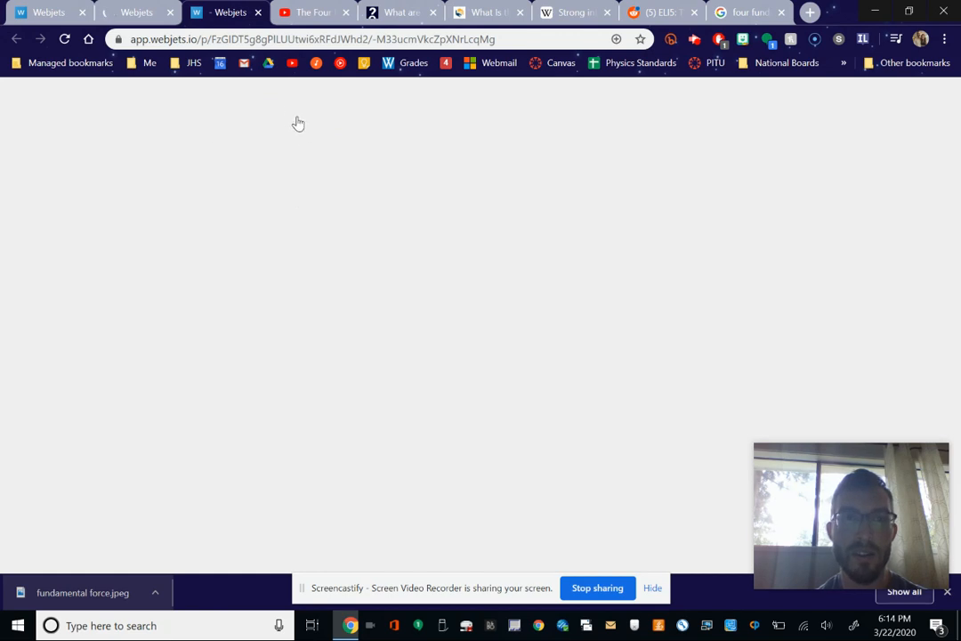
left_click(145, 17)
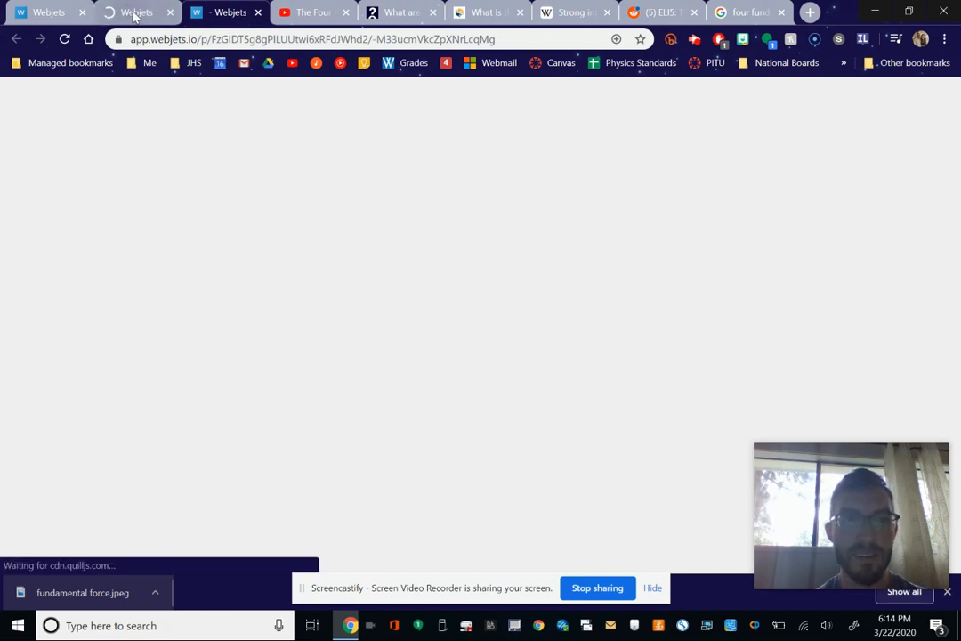